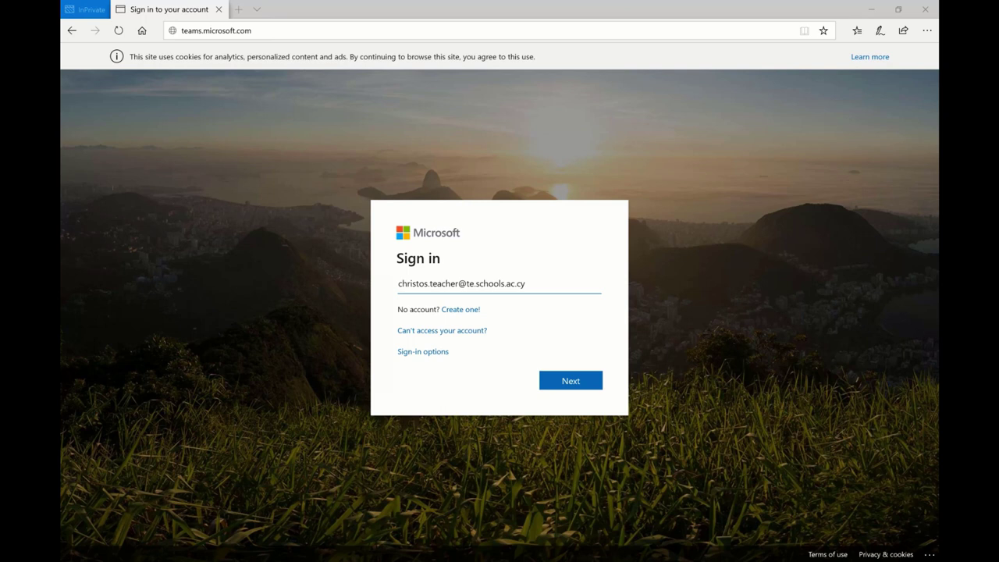
# Step: Close the browser sign-in page and sign in to the Microsoft Teams desktop app with the school account's password
pyautogui.click(923, 11)
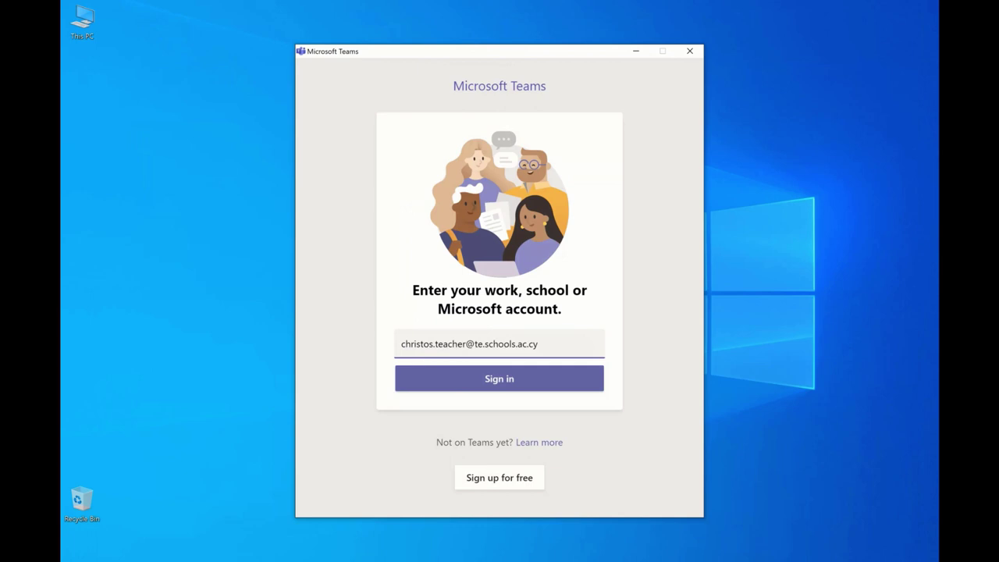
pyautogui.click(492, 380)
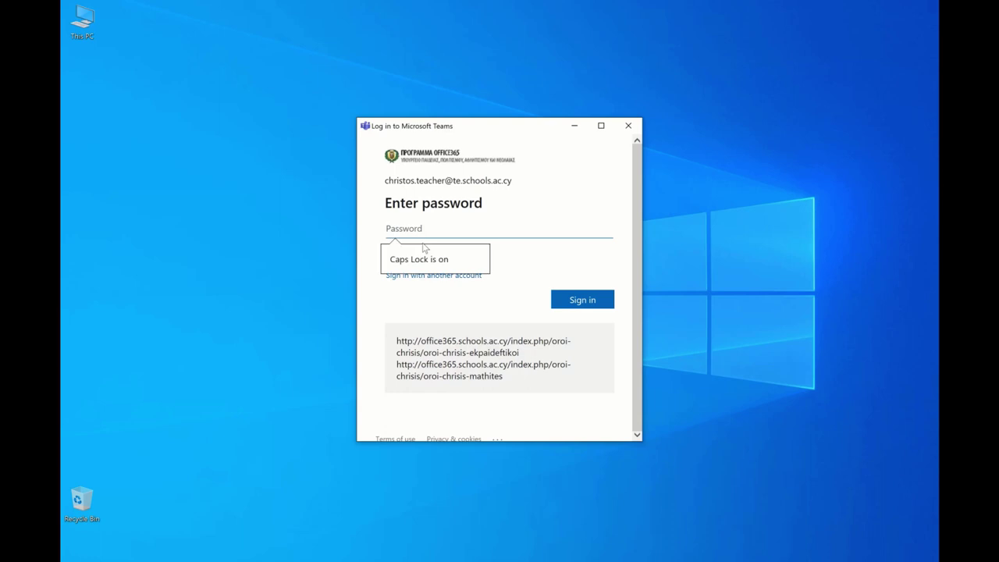
pyautogui.write('•••••')
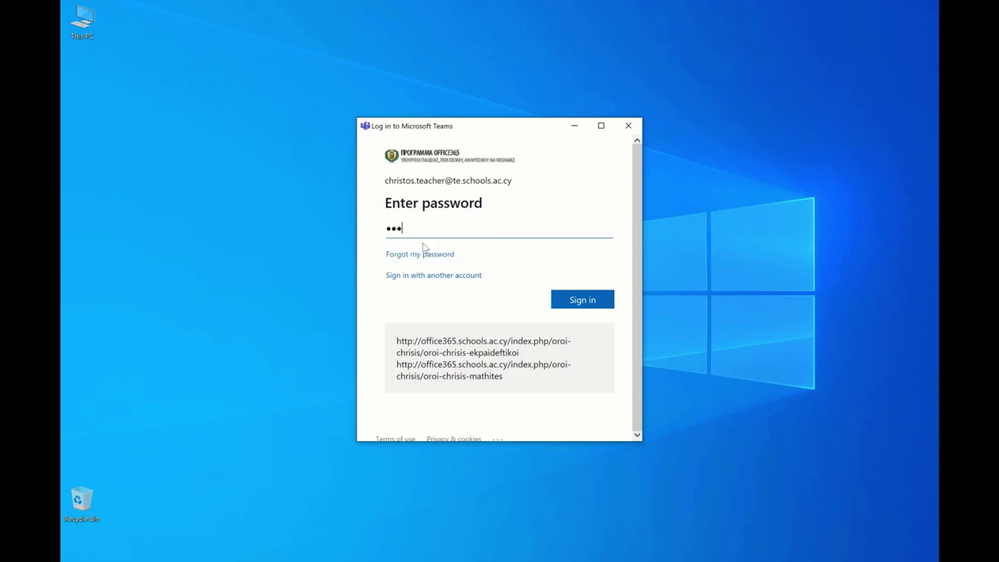
pyautogui.write('••••')
pyautogui.click(587, 302)
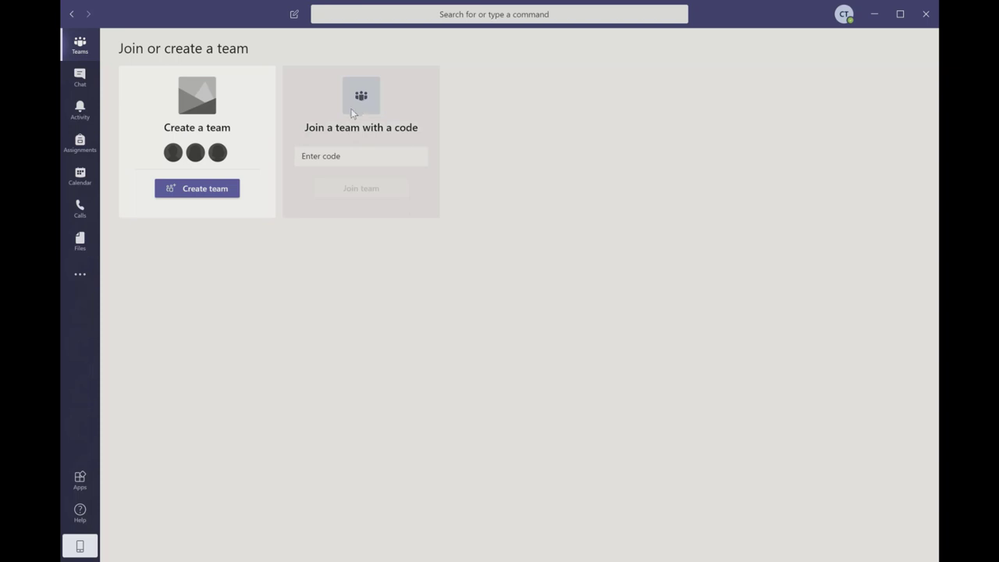
# Step: Create a team of type Class named 671-Γ12-ΒΙΟΛΟΓΙΑ-Δ-ΤΕΤ-0900-0930
pyautogui.click(202, 191)
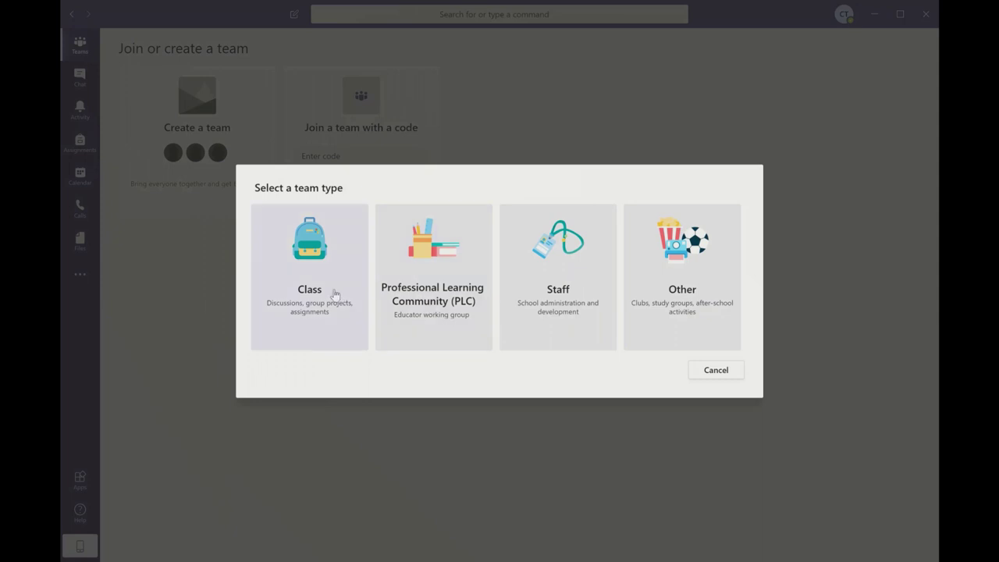
pyautogui.click(309, 266)
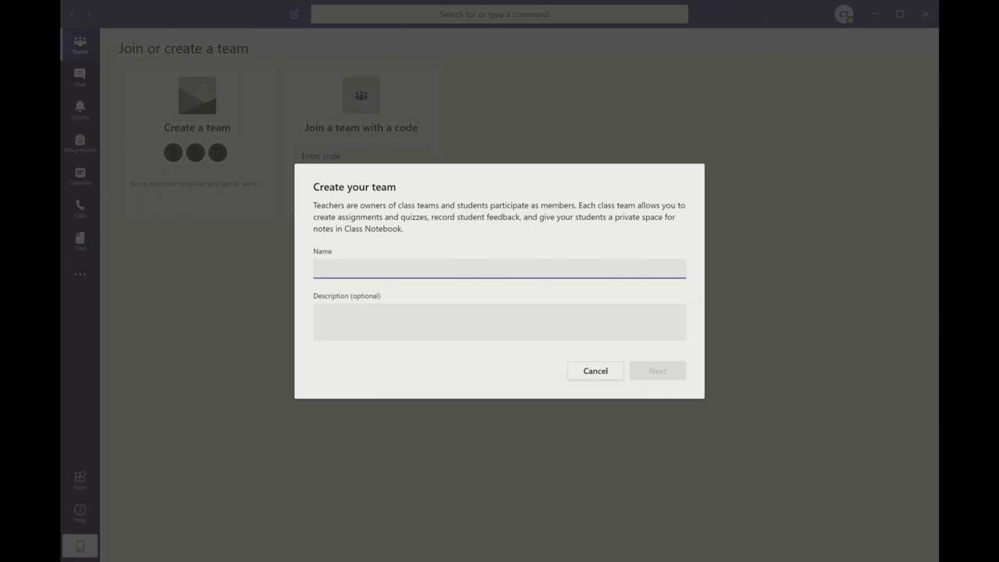
pyautogui.write('671')
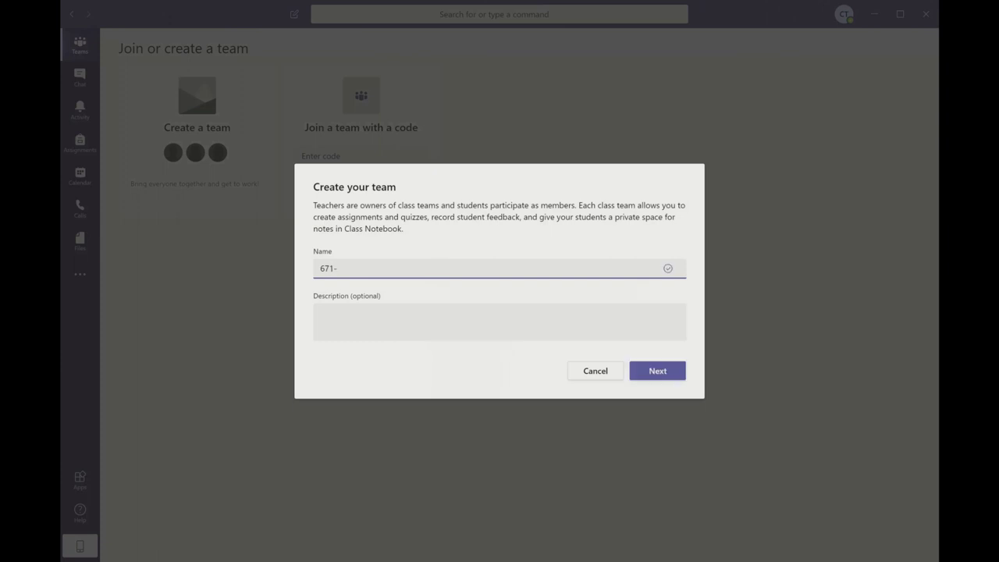
pyautogui.write('-G')
pyautogui.press('BackSpace')
pyautogui.write('Г12-')
pyautogui.write('ВІОЛОГ')
pyautogui.write('ΙΑ-')
pyautogui.write('Δ')
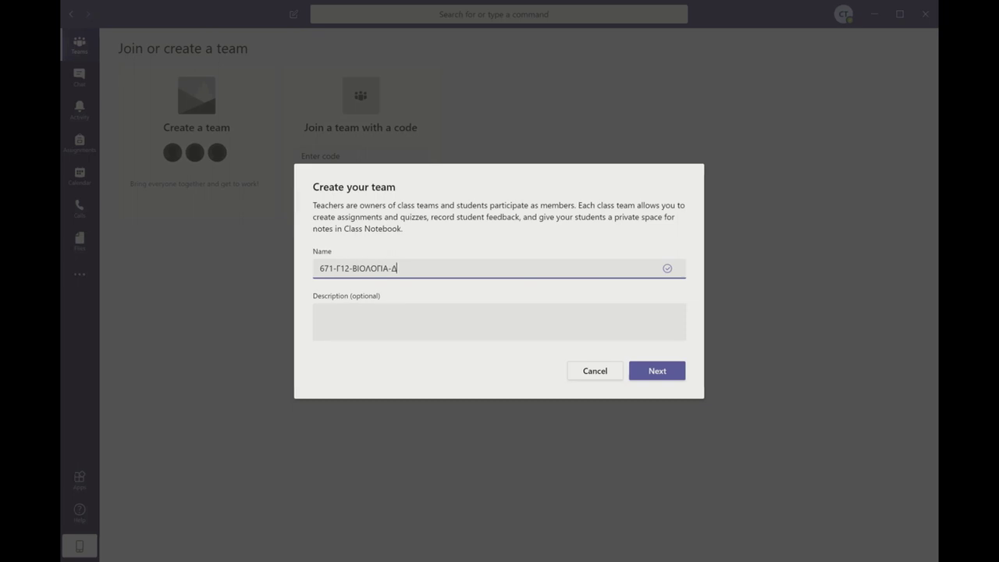
pyautogui.write('-ΤΕΤ')
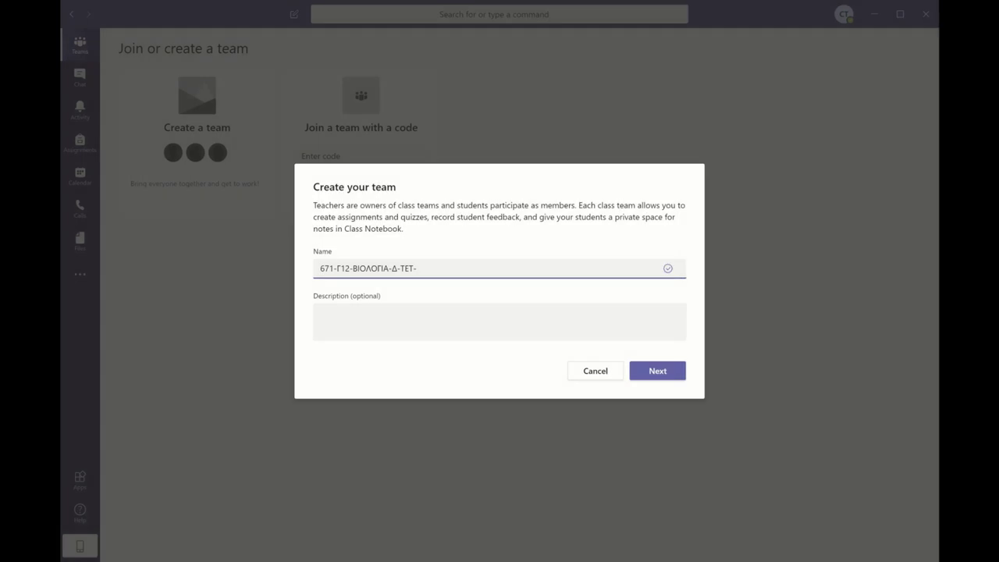
pyautogui.write('-0900-0930')
pyautogui.click(658, 372)
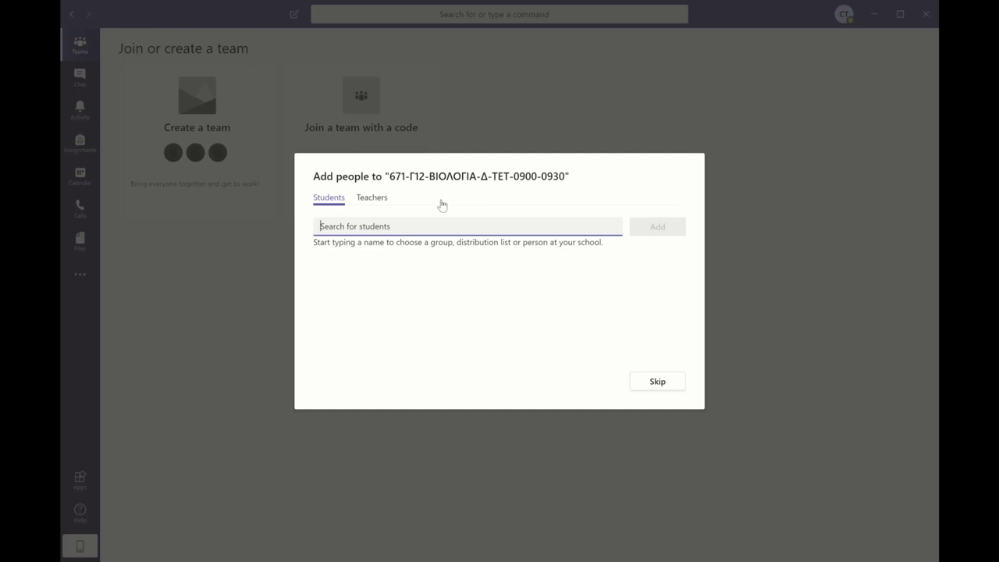
# Step: Check the options for adding students and teachers to the new team, and skip adding people
pyautogui.click(382, 204)
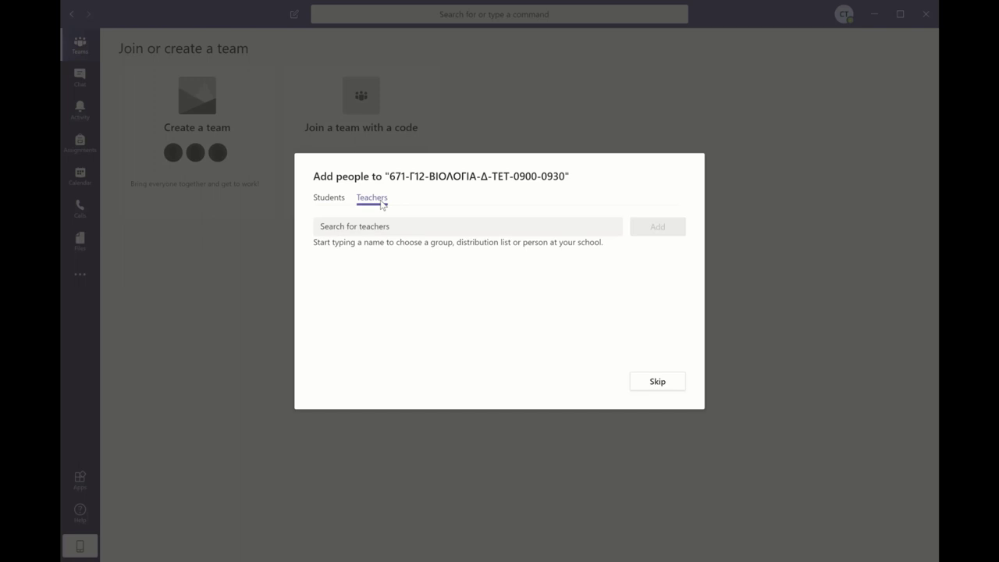
pyautogui.click(328, 202)
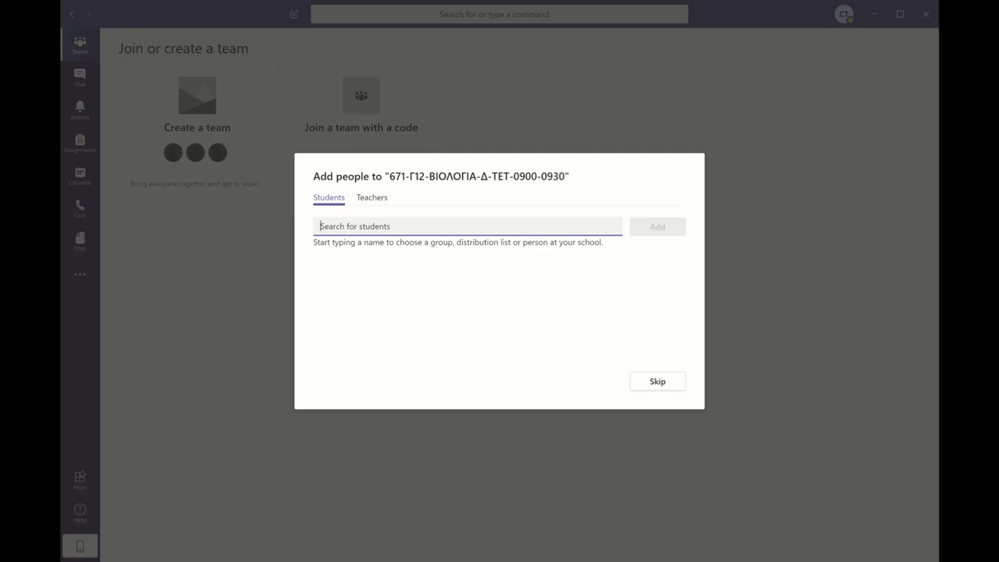
pyautogui.click(658, 383)
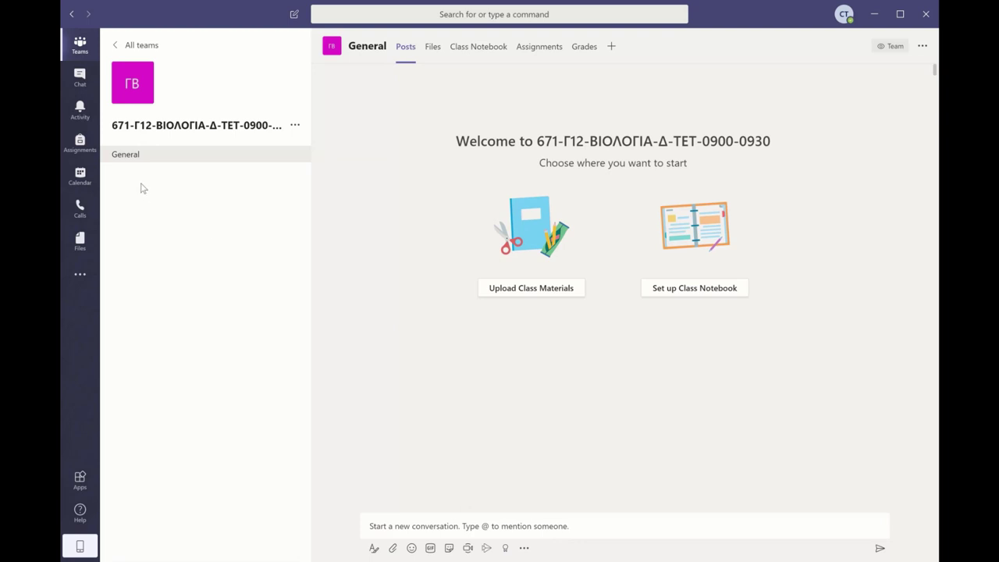
# Step: Return to the overview of all teams, reopen the biology class team and look at its available options
pyautogui.click(136, 47)
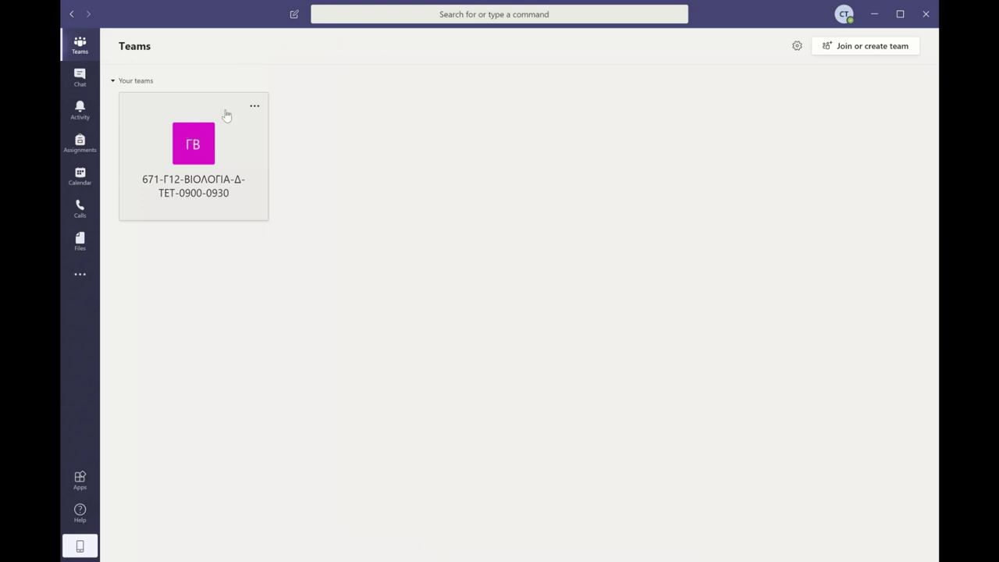
pyautogui.click(186, 146)
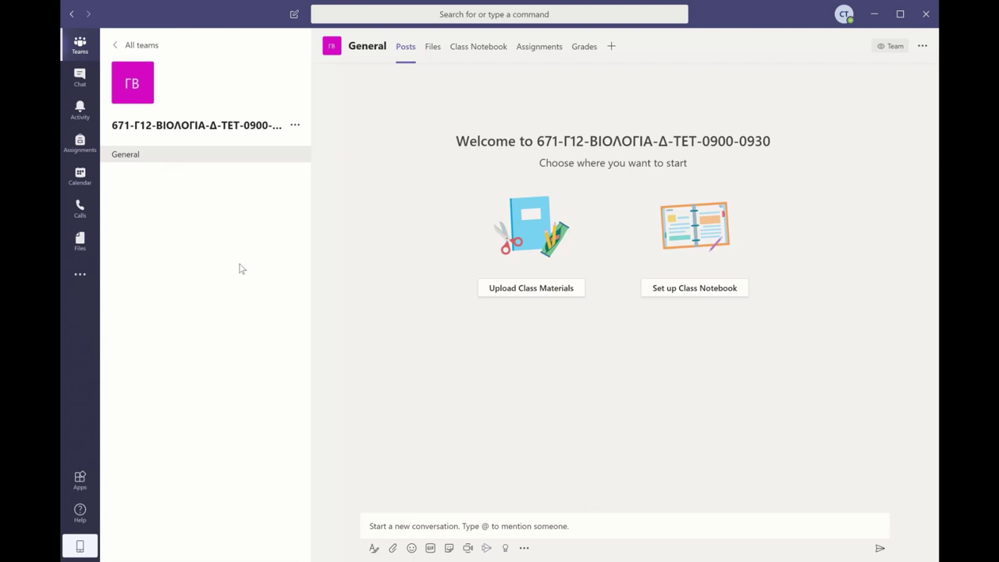
pyautogui.click(295, 127)
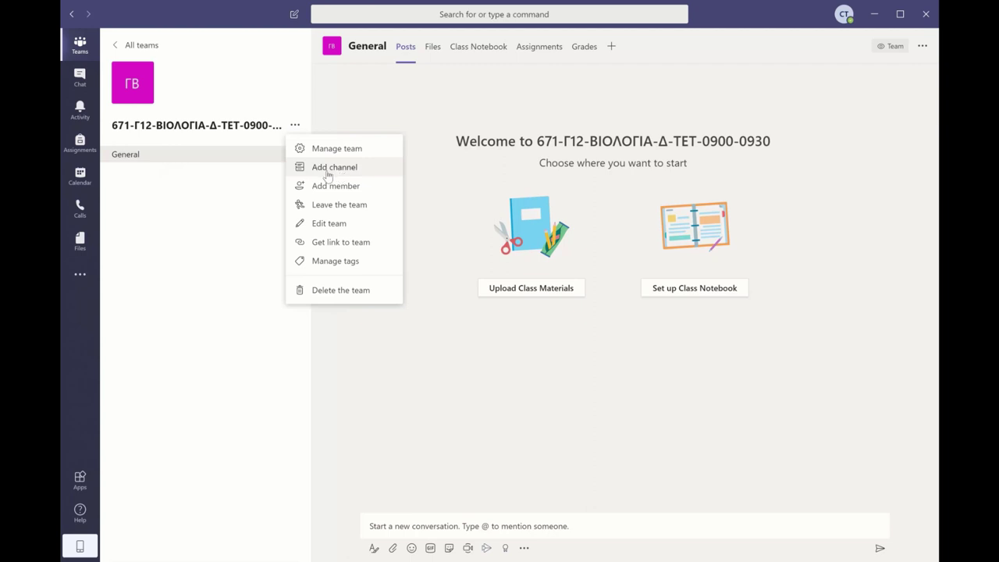
pyautogui.click(146, 160)
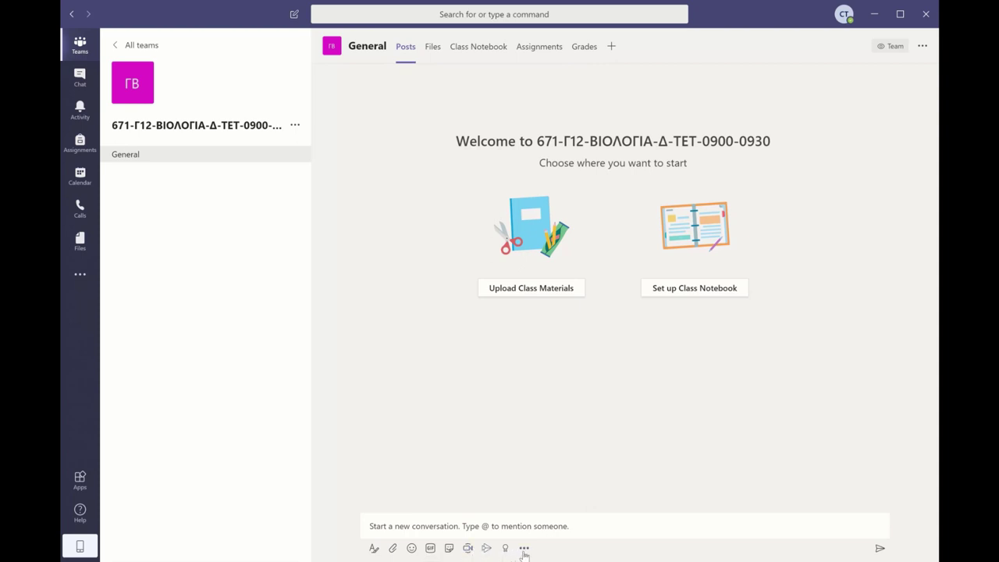
# Step: Look through the General channel's Files, Class Notebook, Assignments and Grades pages, and return to Posts
pyautogui.click(432, 48)
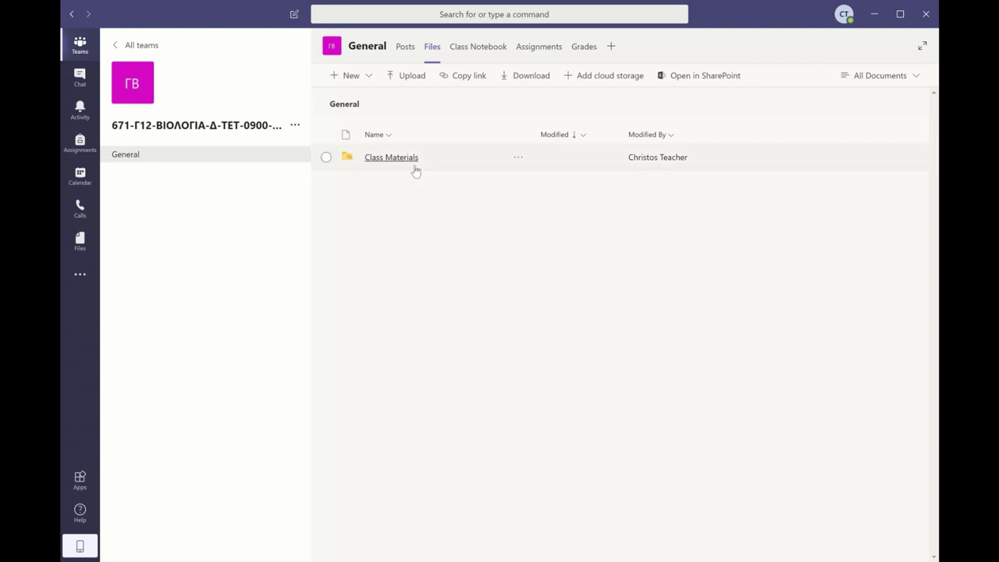
pyautogui.click(481, 51)
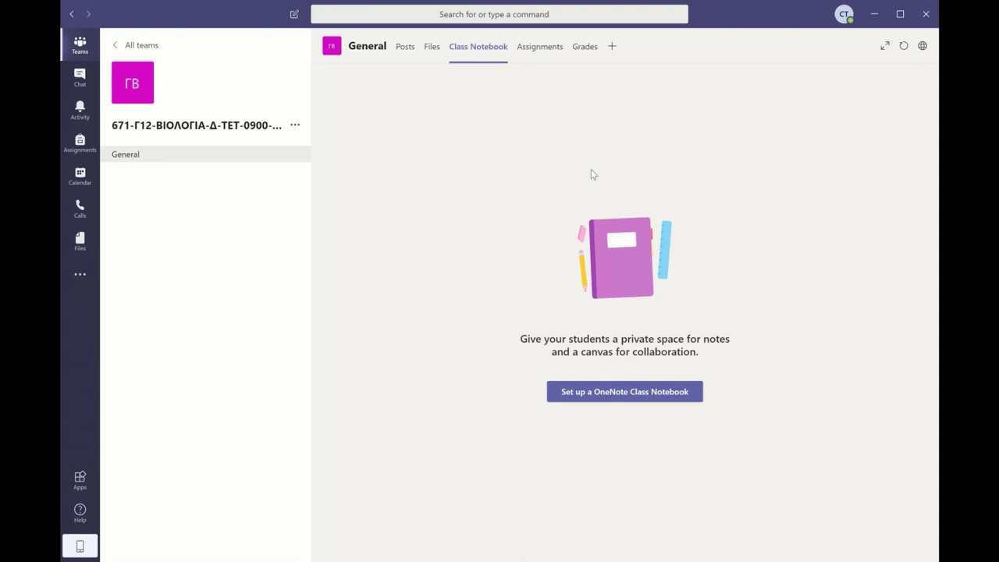
pyautogui.click(539, 58)
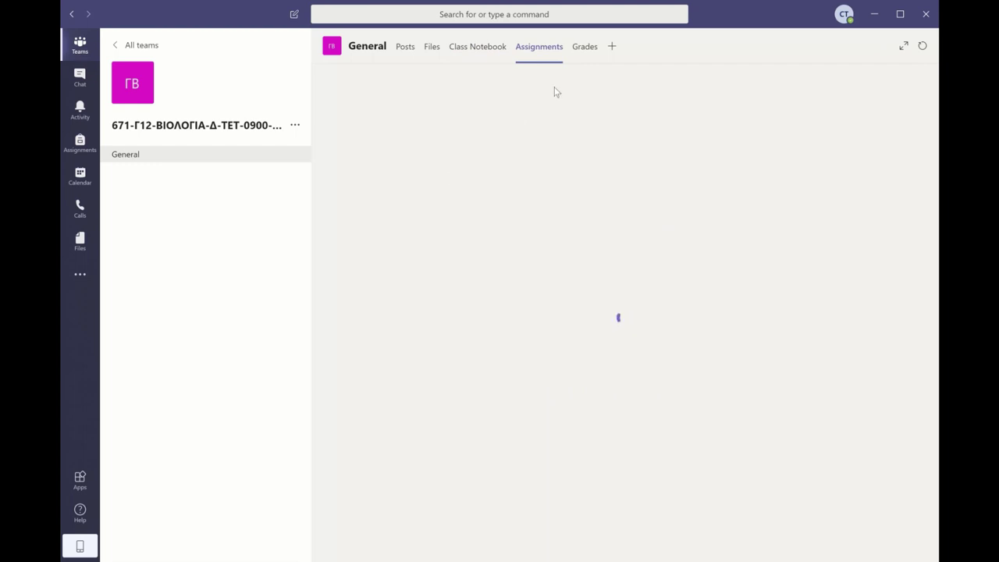
pyautogui.click(586, 49)
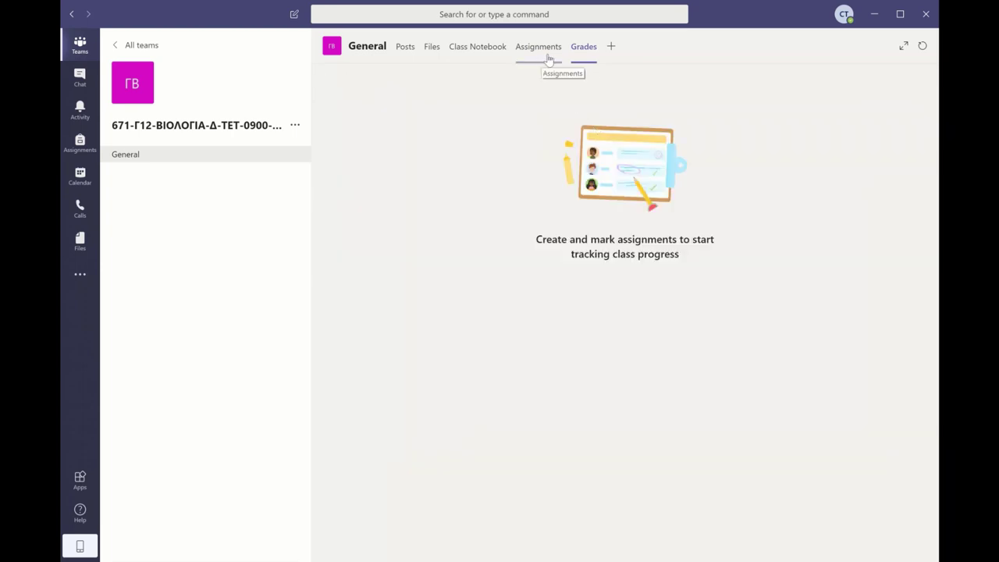
pyautogui.click(404, 59)
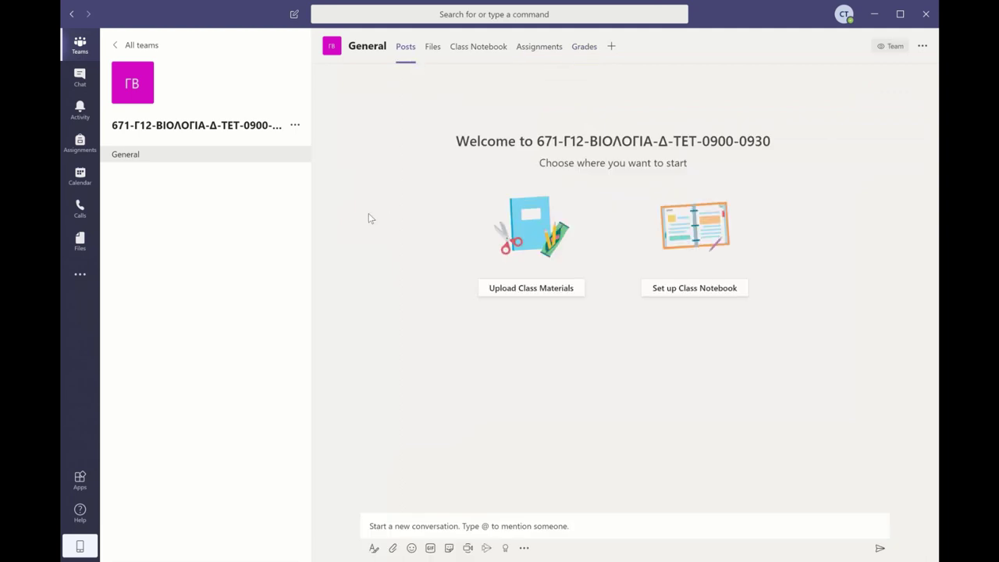
# Step: Open the team's management page and add a student whose name starts with K as a member
pyautogui.click(295, 127)
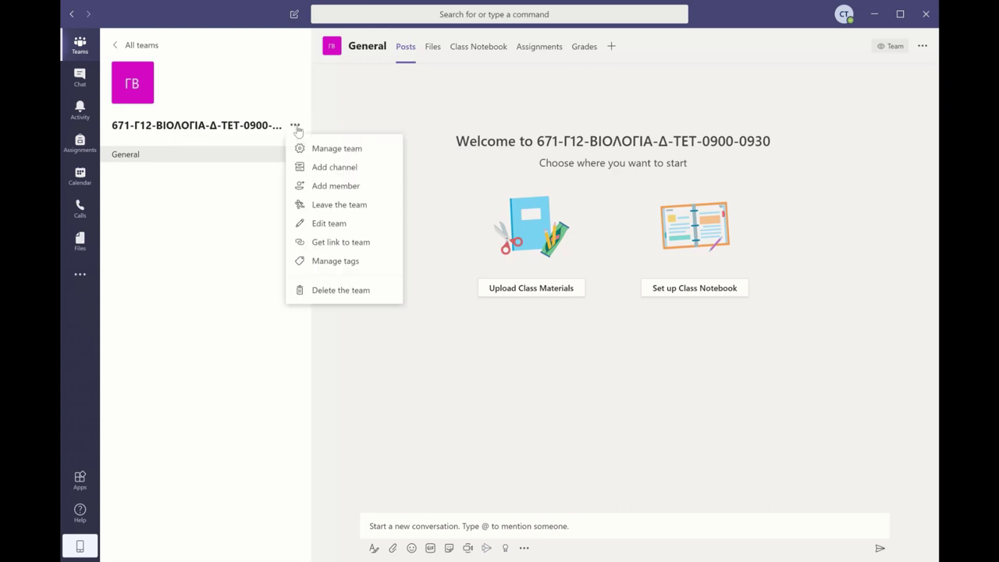
pyautogui.click(338, 150)
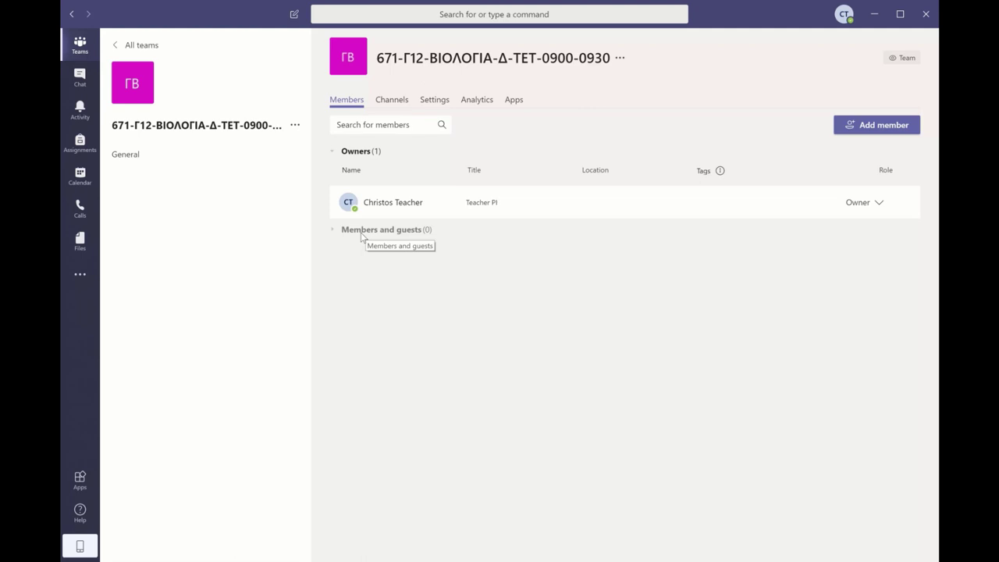
pyautogui.moveTo(363, 213)
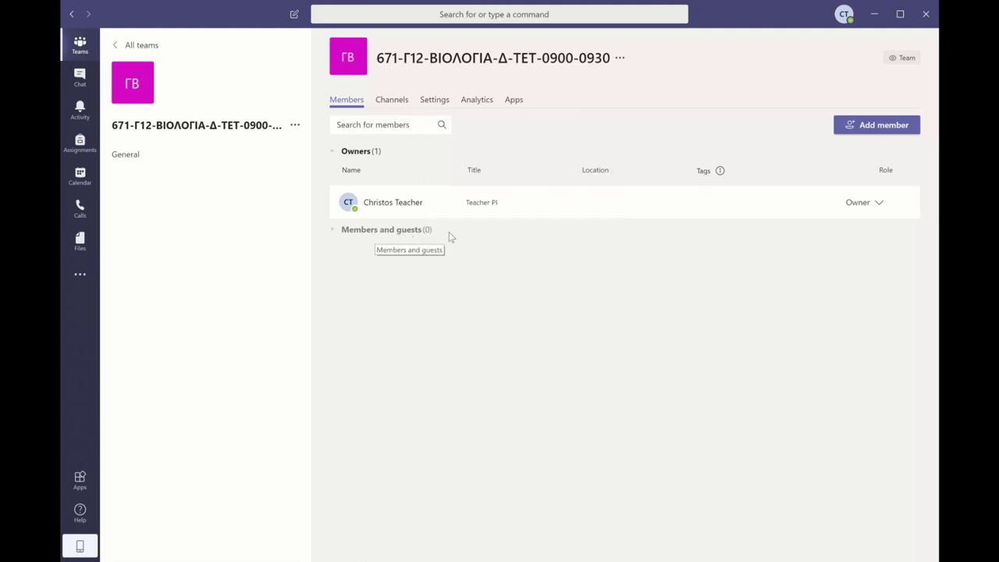
pyautogui.click(861, 126)
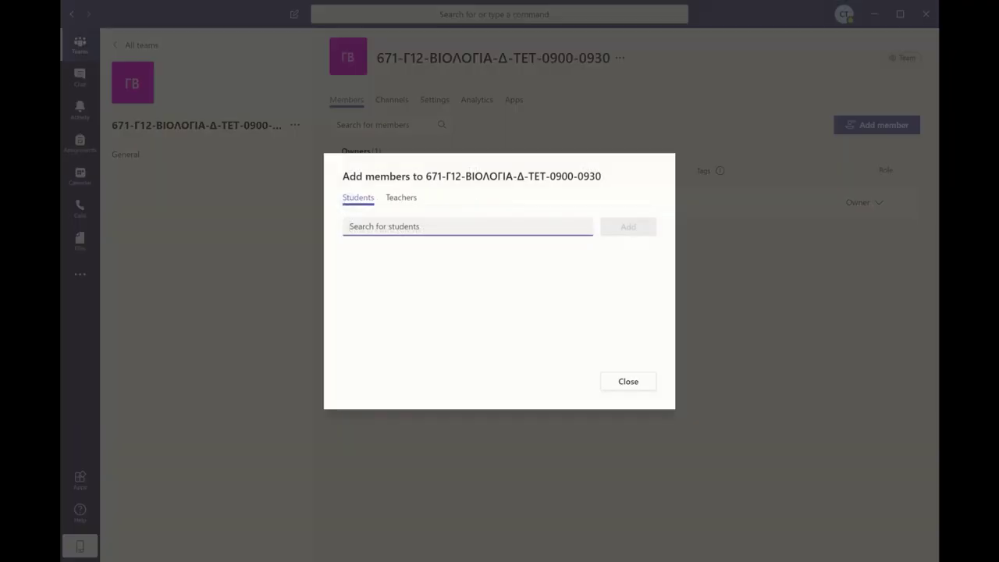
pyautogui.write('k')
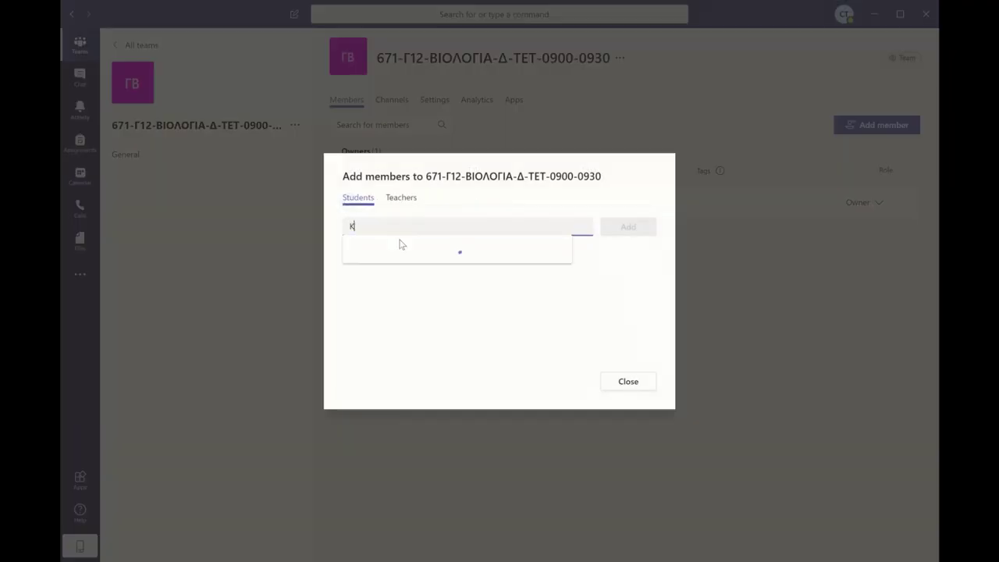
pyautogui.click(418, 252)
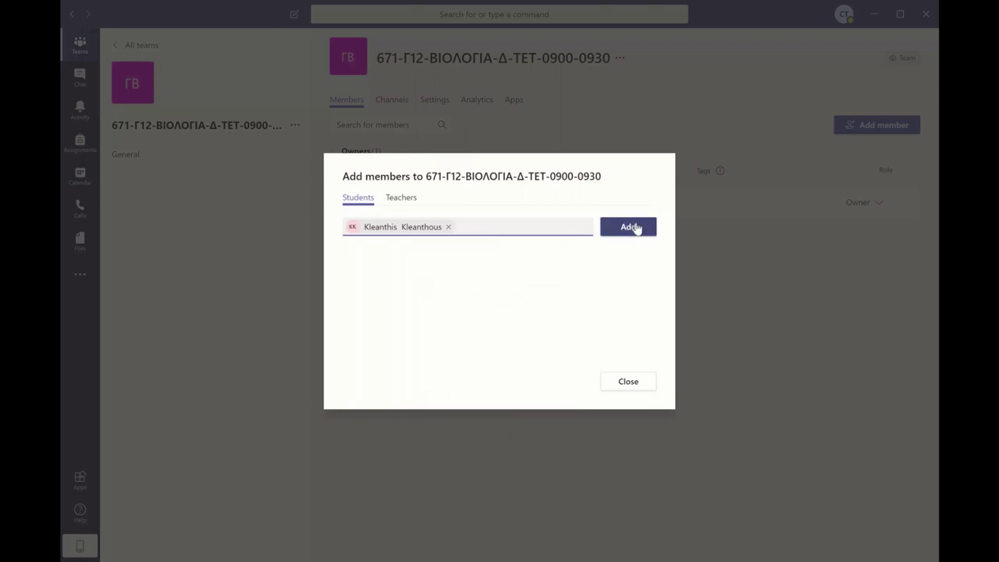
pyautogui.click(636, 227)
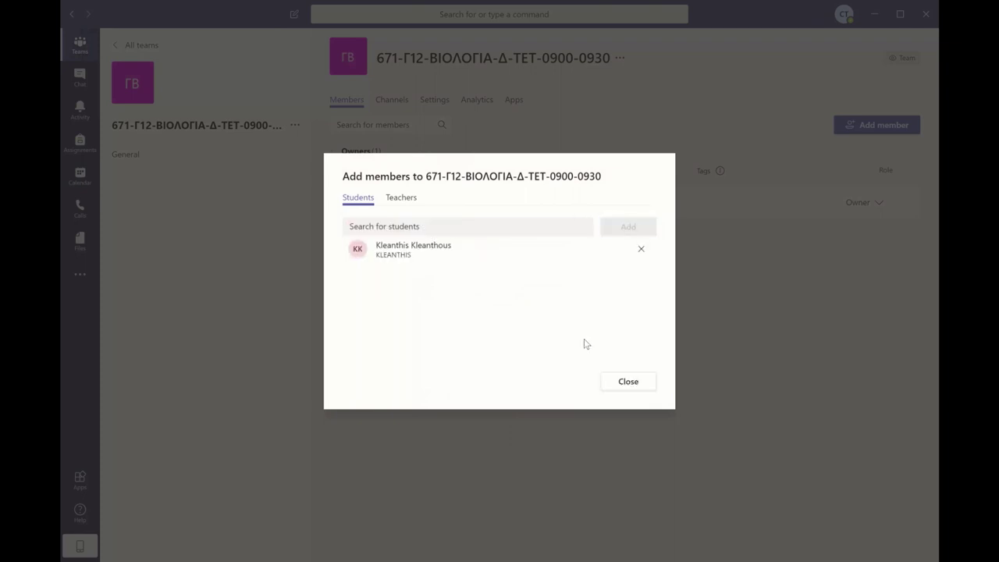
pyautogui.click(626, 378)
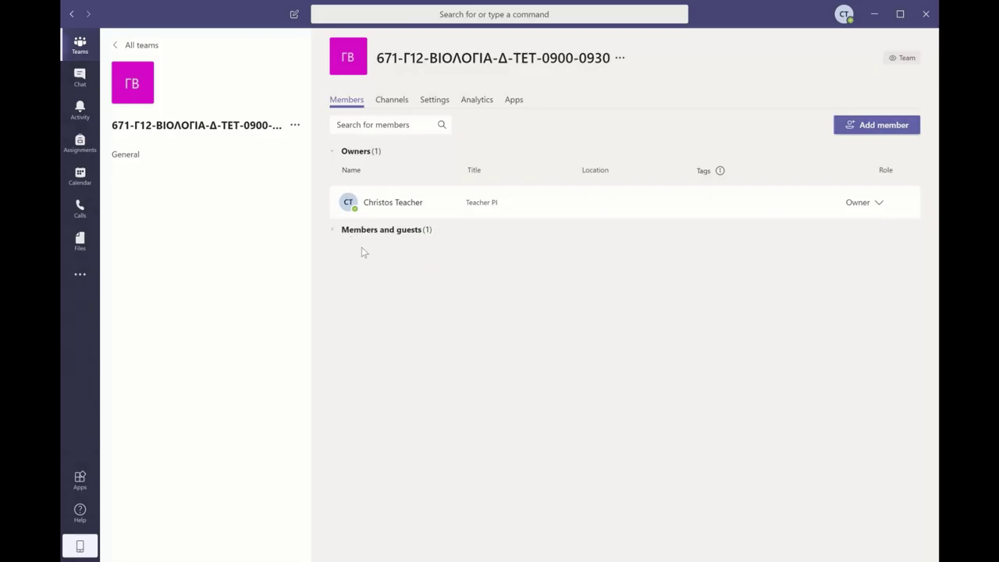
# Step: Expand the members and guests list and examine the added student's mute and role options
pyautogui.click(334, 232)
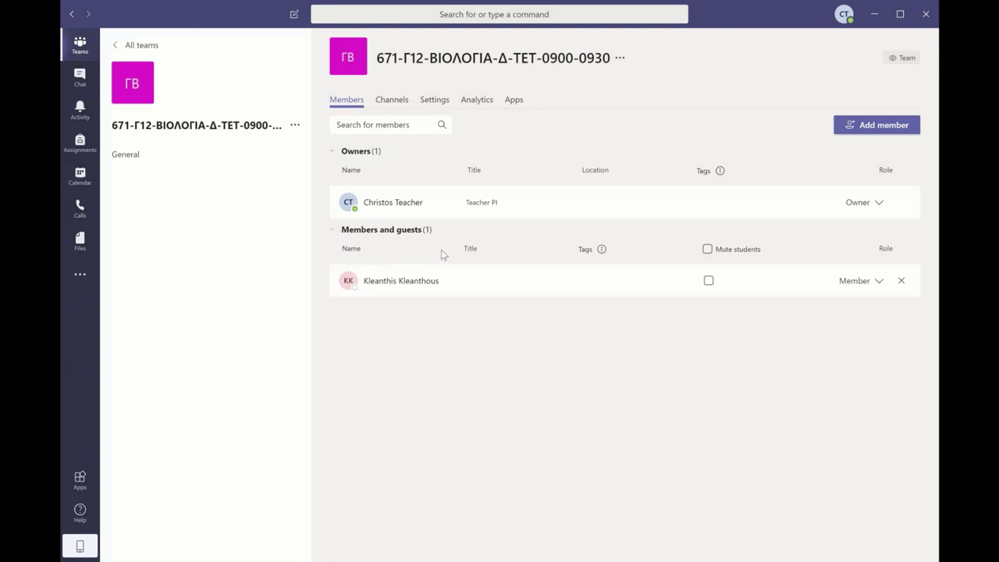
pyautogui.click(708, 282)
pyautogui.click(708, 282)
pyautogui.click(861, 282)
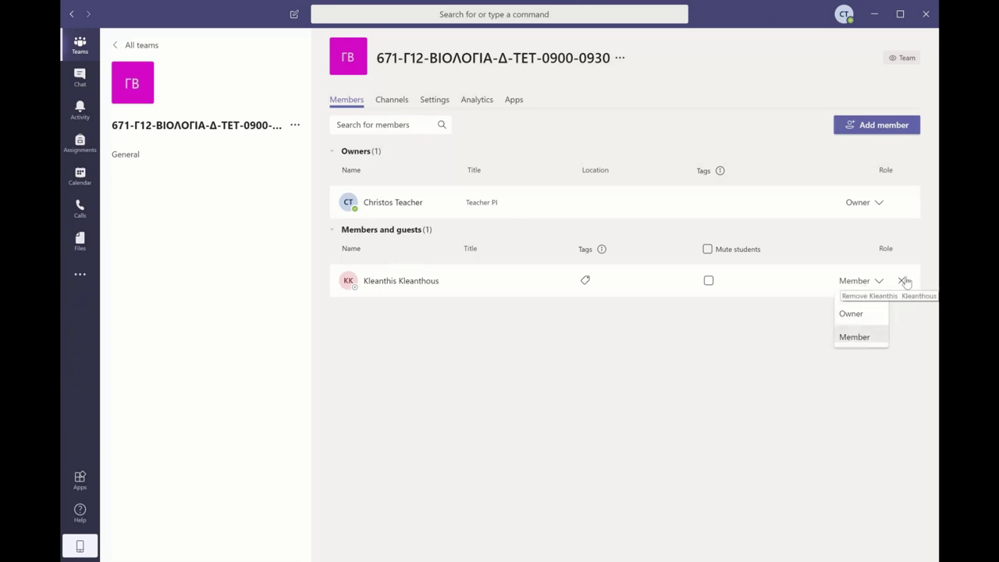
pyautogui.click(586, 390)
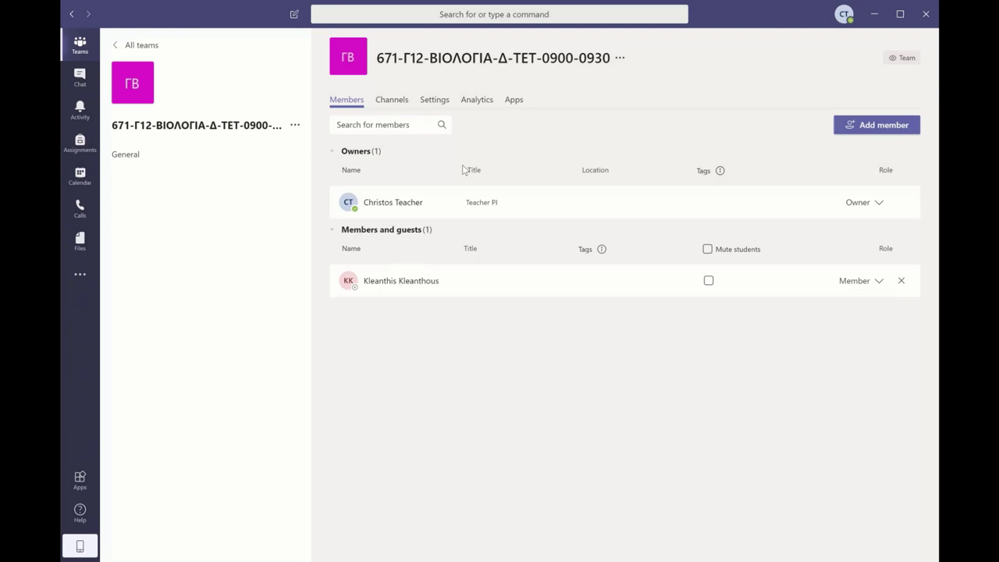
# Step: Look through the team's channel list and its theme, member permissions and guest permissions settings
pyautogui.click(397, 106)
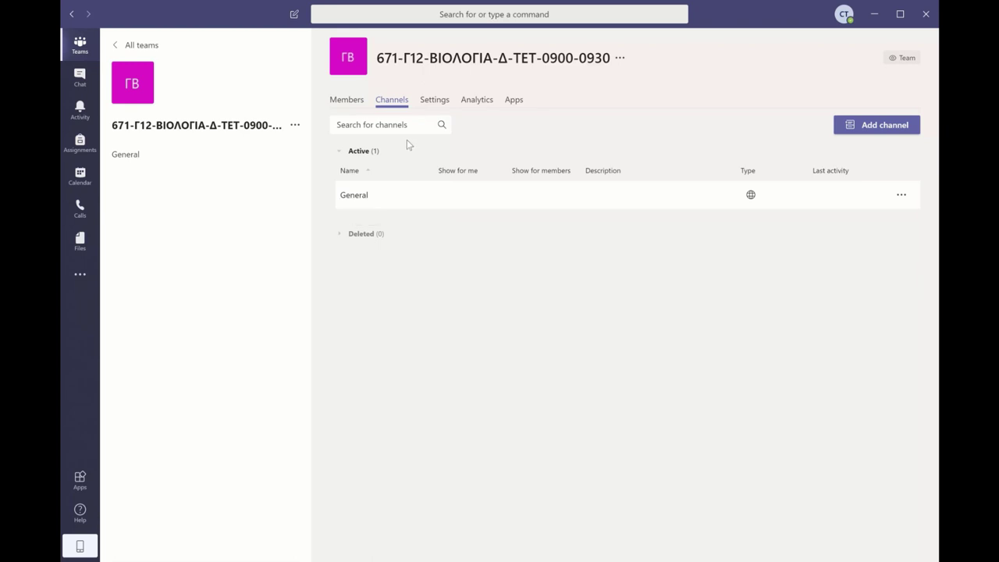
pyautogui.click(443, 106)
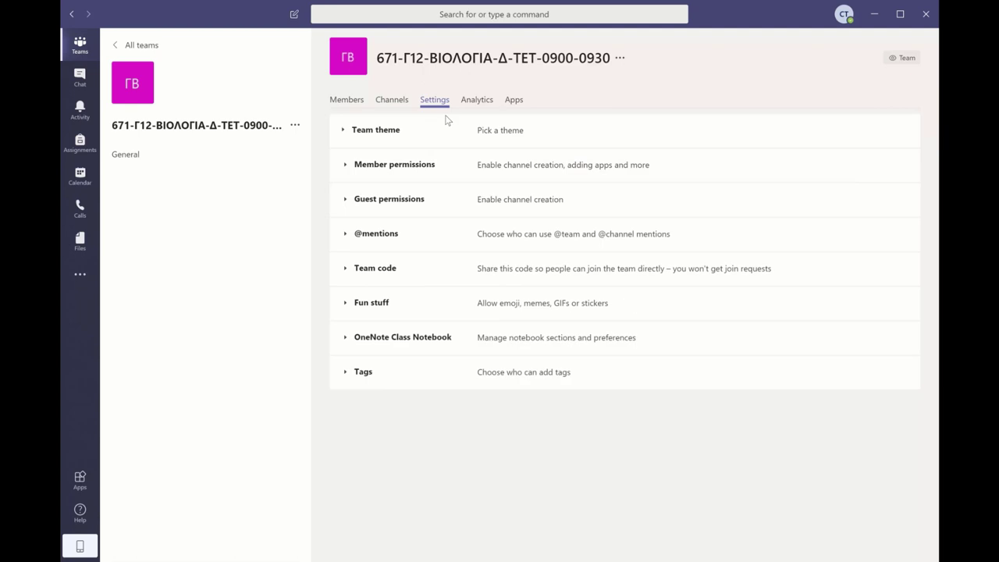
pyautogui.click(345, 133)
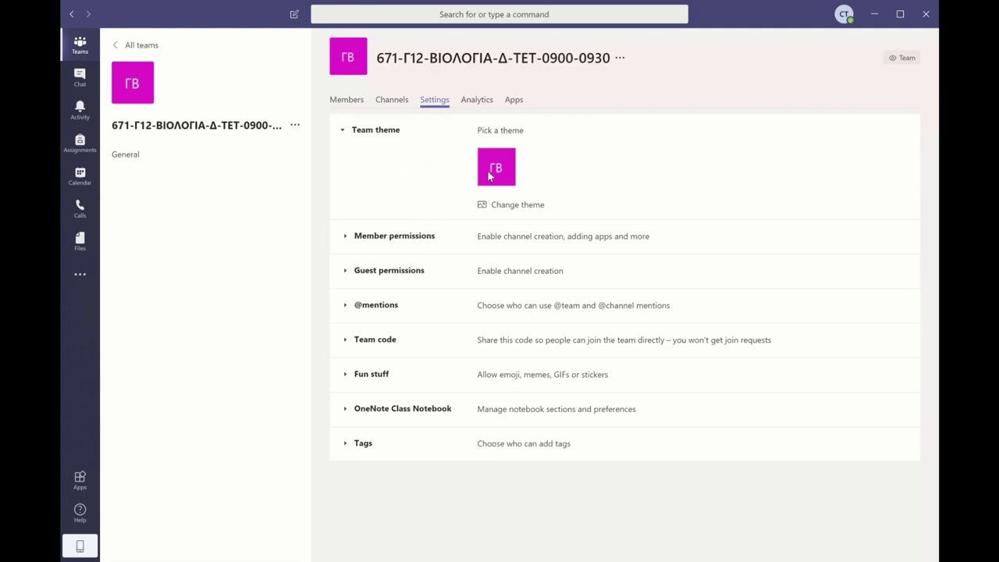
pyautogui.click(346, 238)
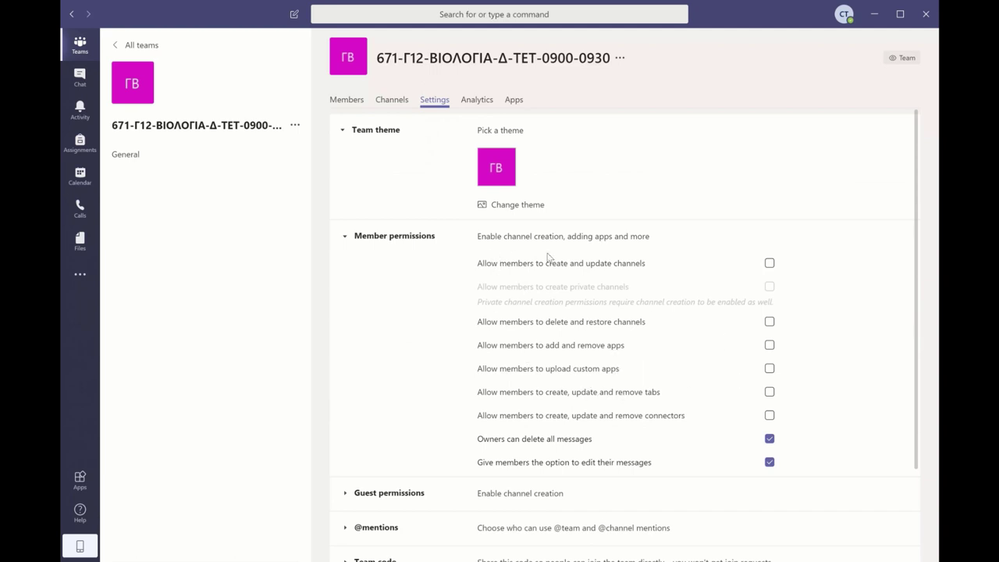
pyautogui.scroll(-3, 495, 330)
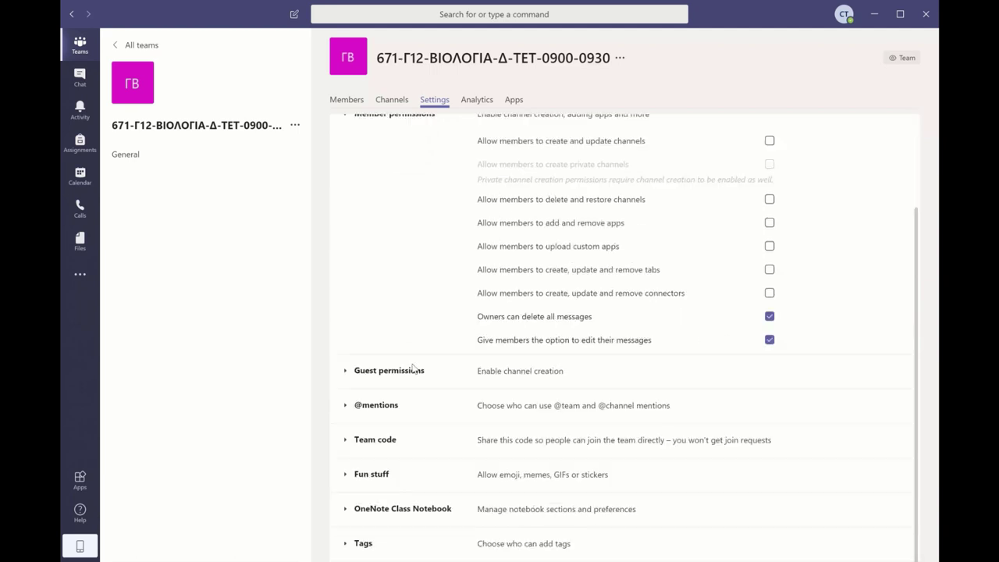
pyautogui.click(346, 373)
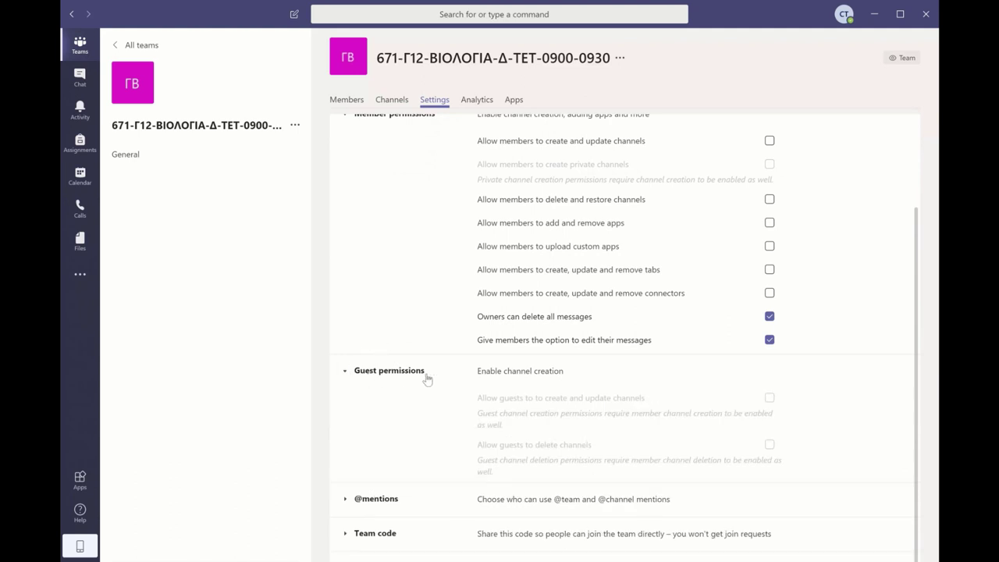
pyautogui.scroll(-2, 428, 379)
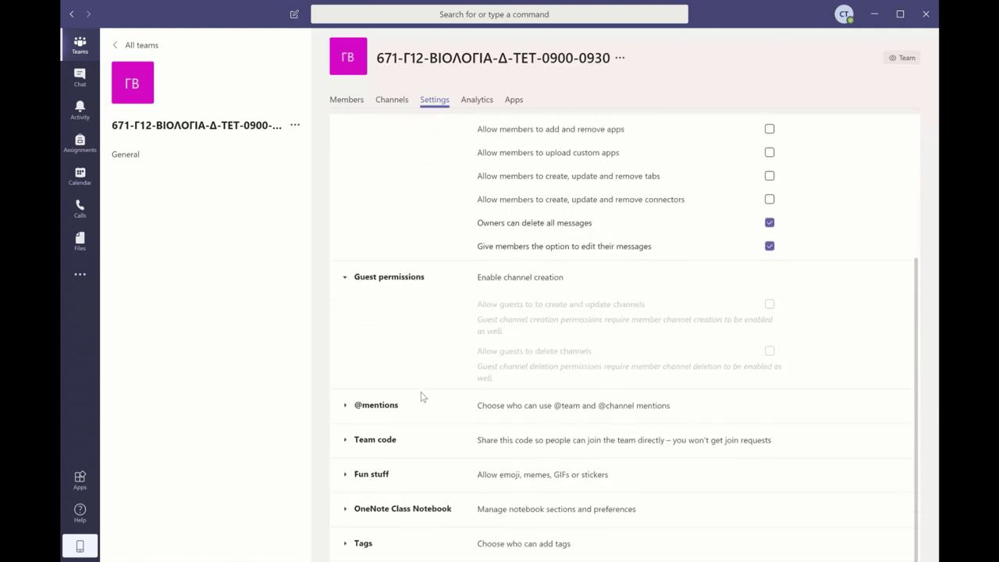
# Step: Generate a team code for the biology class team and copy it
pyautogui.click(347, 443)
pyautogui.scroll(-1, 474, 435)
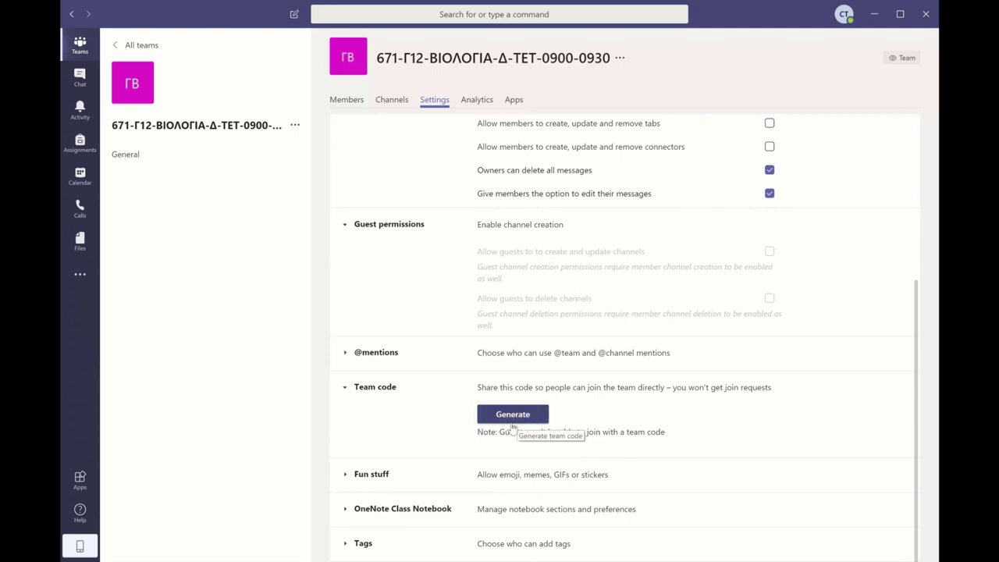
pyautogui.click(516, 421)
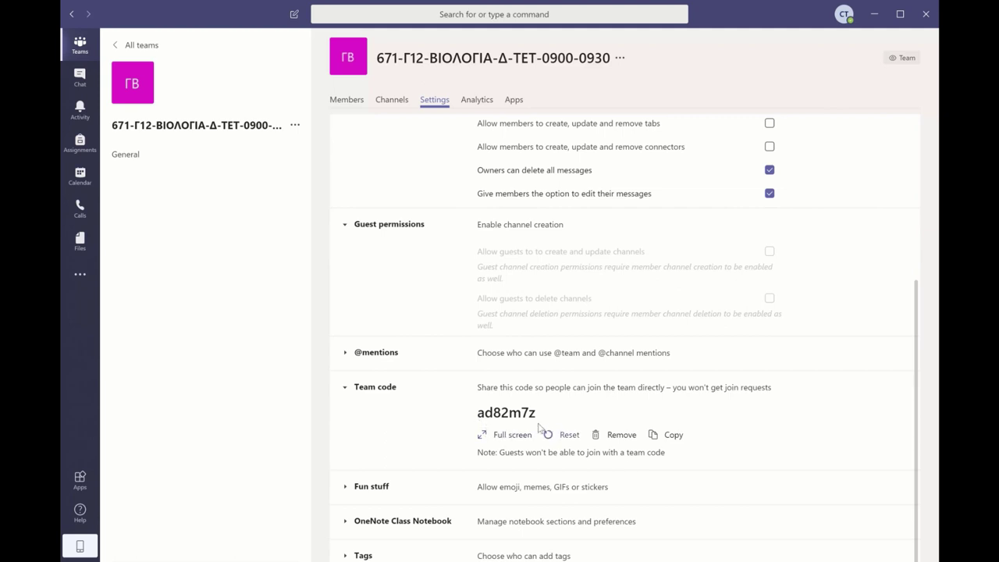
pyautogui.click(668, 438)
# Step: Try out joining a team with a code by pasting the copied team code, and return to the teams overview
pyautogui.click(127, 47)
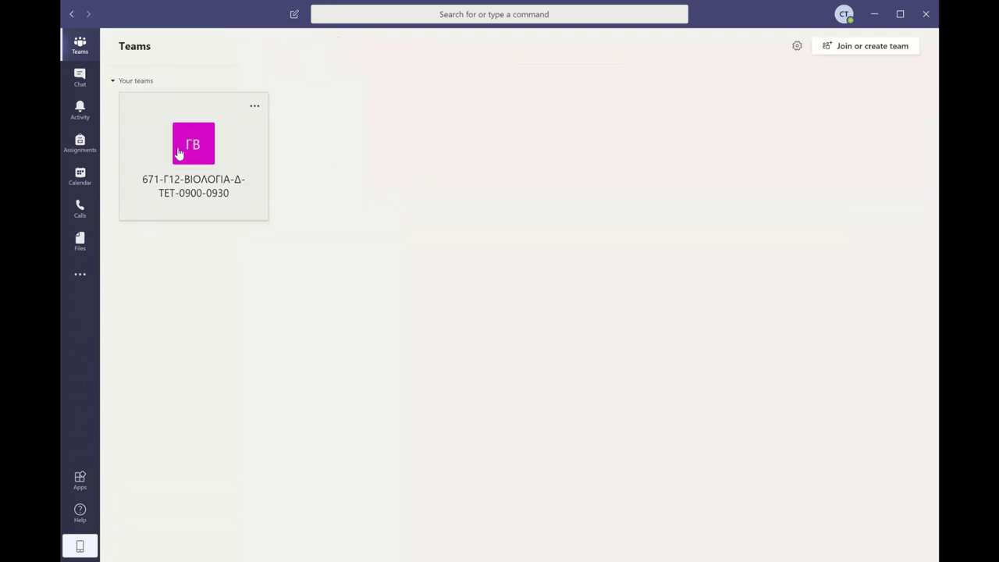
pyautogui.click(865, 46)
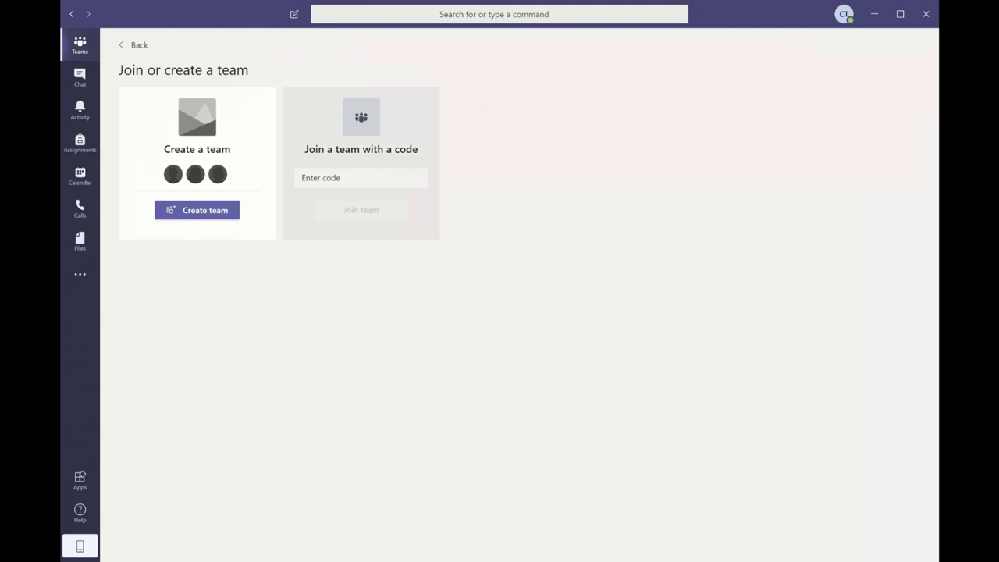
pyautogui.rightClick(346, 179)
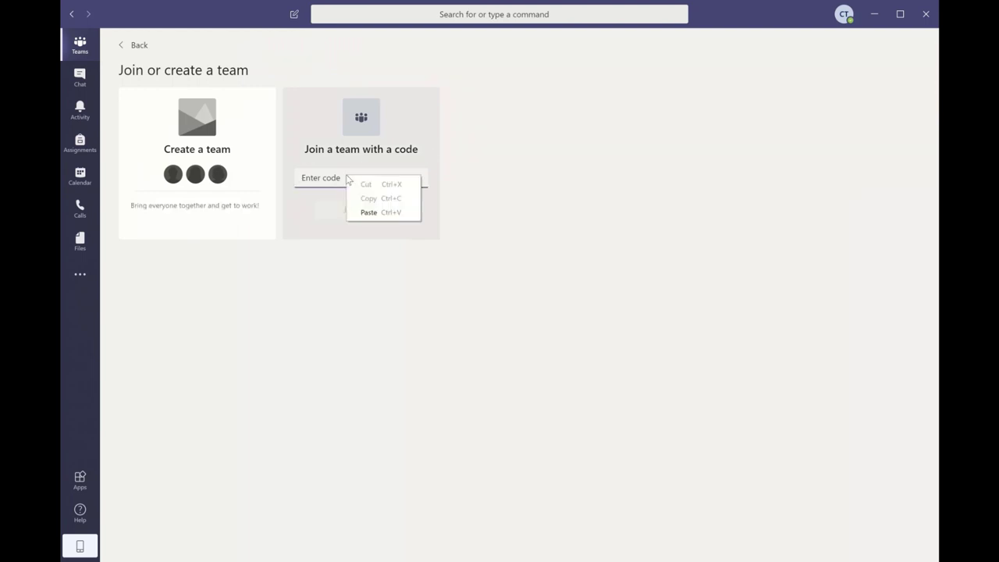
pyautogui.click(366, 211)
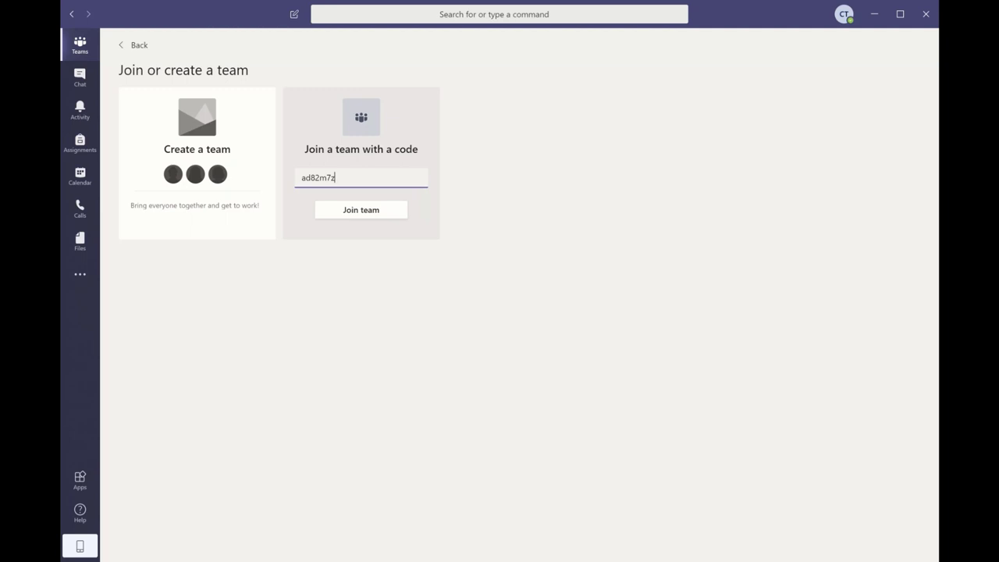
pyautogui.click(341, 212)
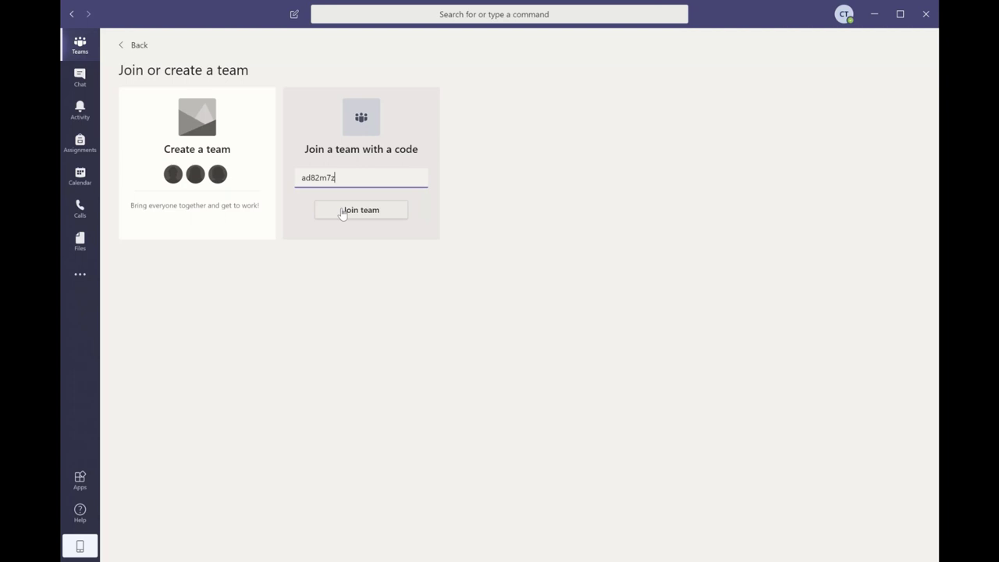
pyautogui.click(125, 44)
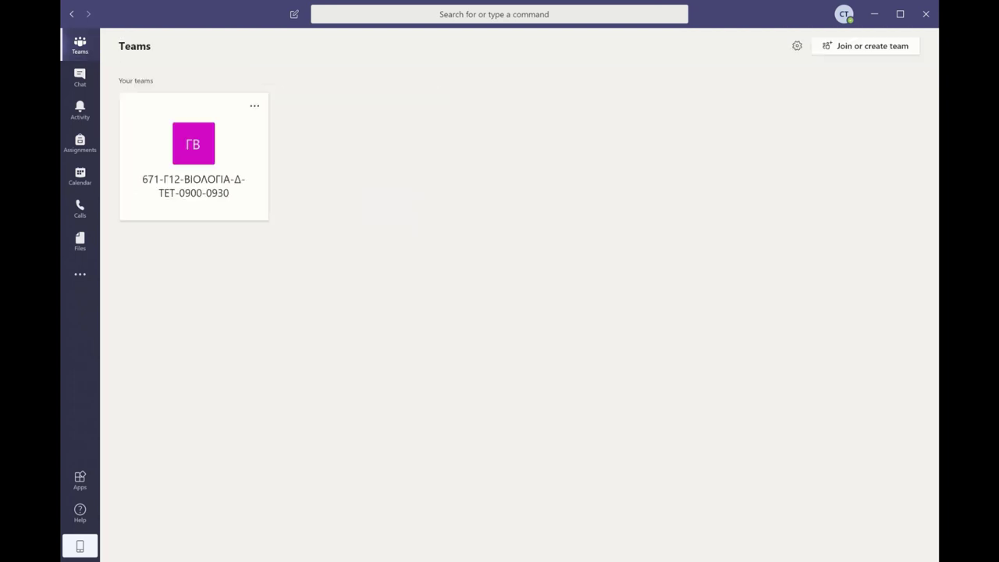
# Step: Reopen the biology class team's management settings and remove its team code
pyautogui.click(180, 138)
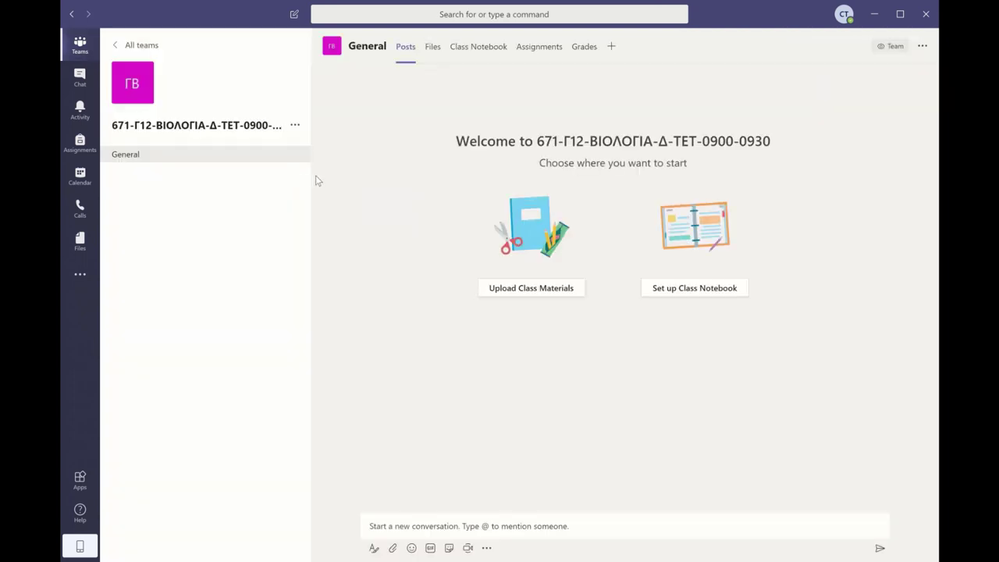
pyautogui.click(296, 126)
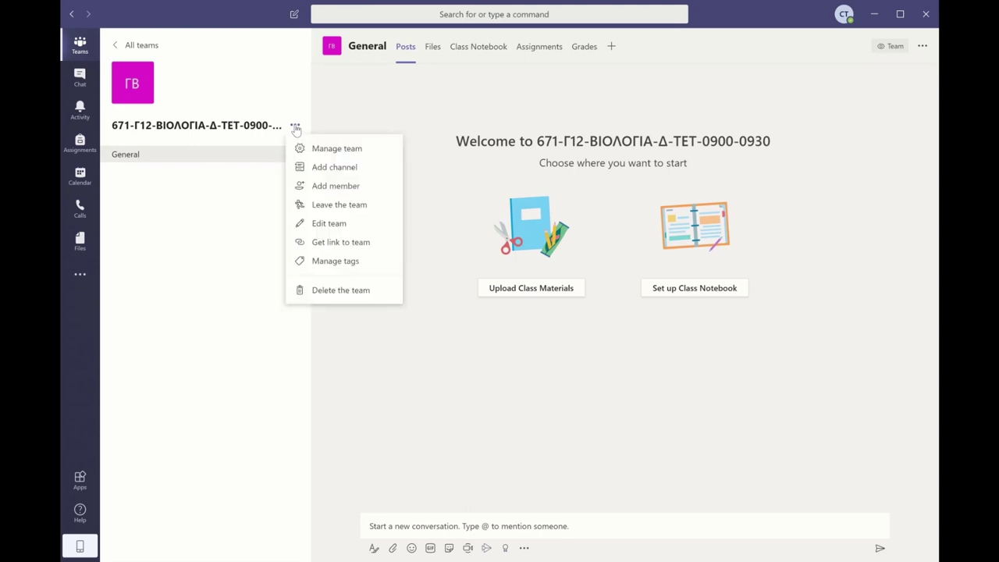
pyautogui.click(322, 148)
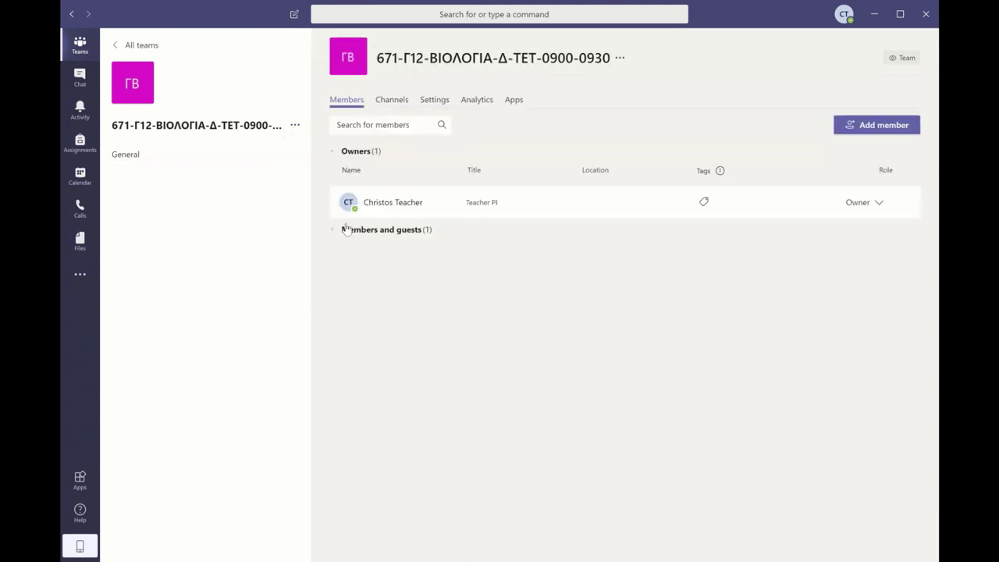
pyautogui.click(435, 102)
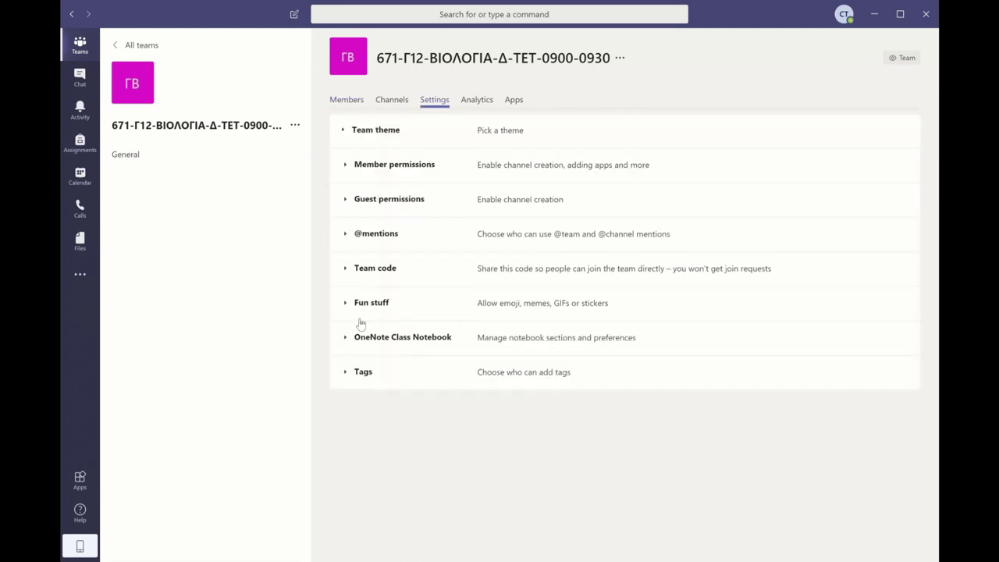
pyautogui.click(345, 269)
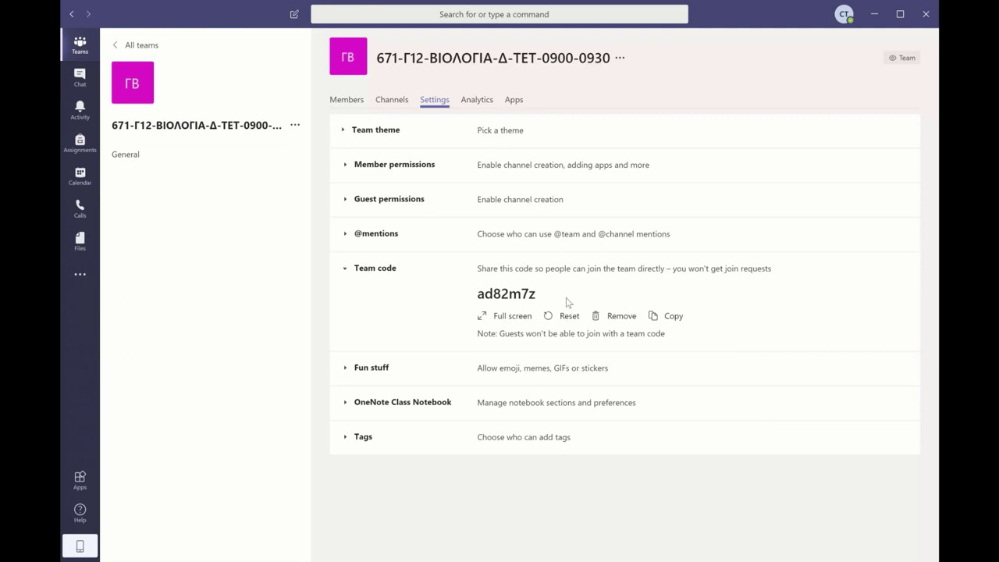
pyautogui.click(619, 320)
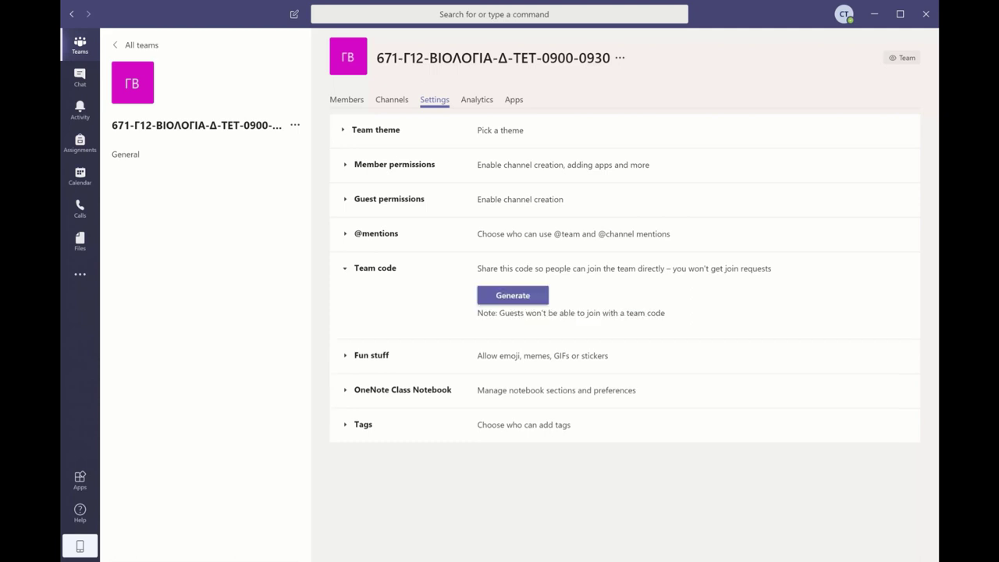